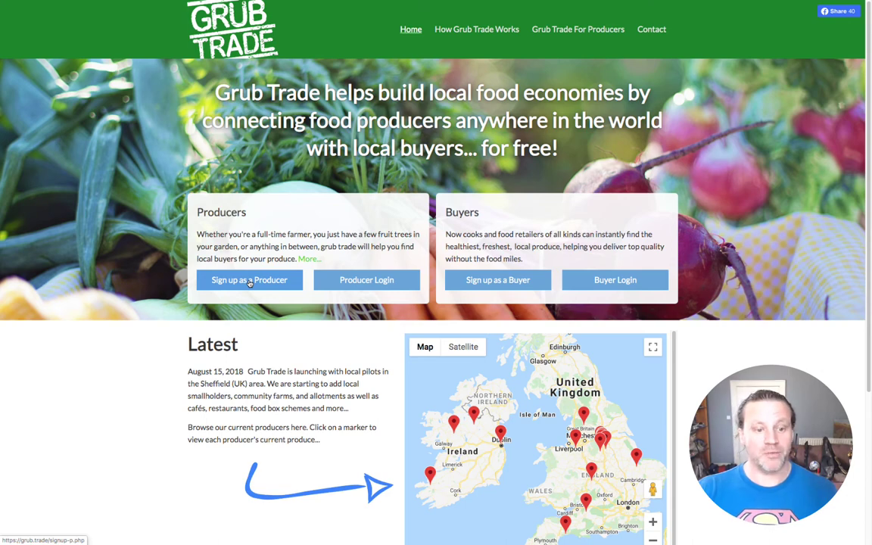
Step: Choose 'Sign up as a Producer' on the Grub Trade home page
{"action": "left_click", "coordinate": [250, 281]}
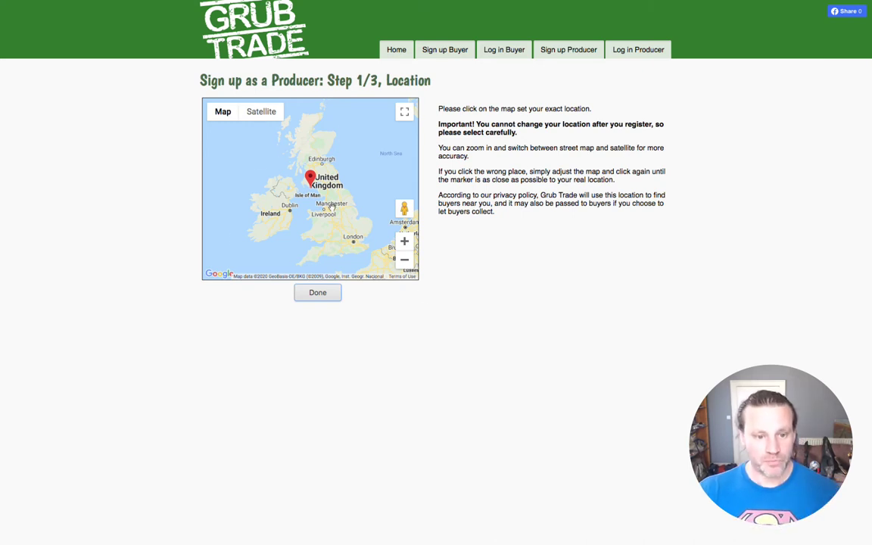
Step: Zoom in to Noble St near Elsecar, drop the location marker there, and confirm it
{"action": "scroll", "coordinate": [333, 204], "scroll_direction": "up", "scroll_amount": 5}
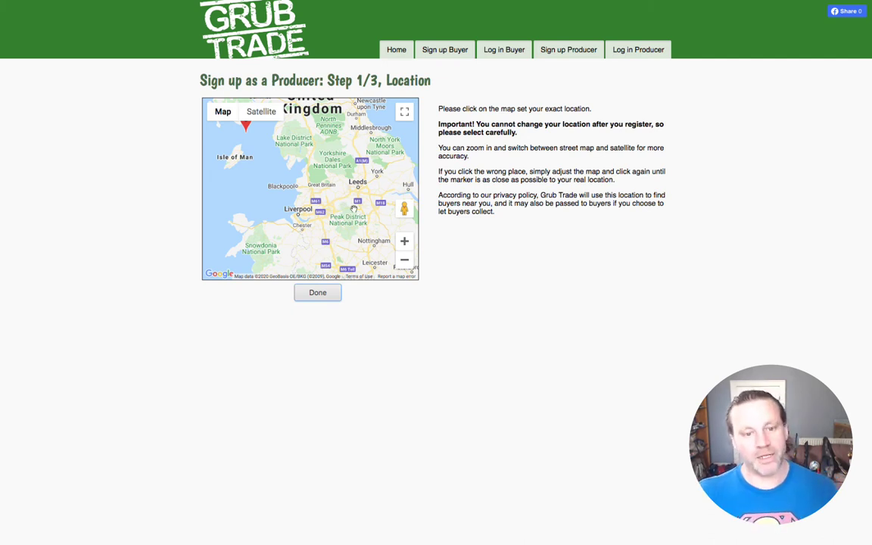
{"action": "mouse_move", "coordinate": [330, 198]}
{"action": "left_mouse_down"}
{"action": "mouse_move", "coordinate": [293, 198]}
{"action": "mouse_move", "coordinate": [344, 173]}
{"action": "left_mouse_up"}
{"action": "scroll", "coordinate": [330, 203], "scroll_direction": "up", "scroll_amount": 5}
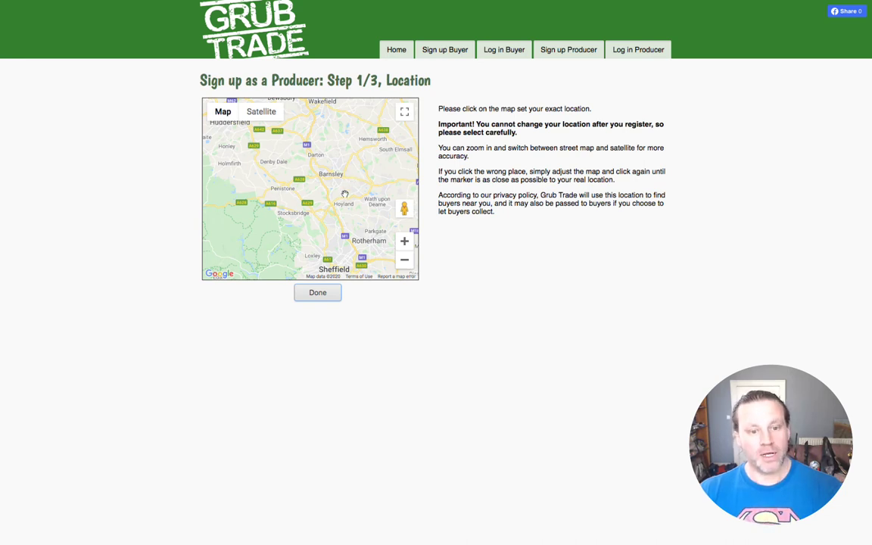
{"action": "scroll", "coordinate": [342, 192], "scroll_direction": "up", "scroll_amount": 1}
{"action": "left_click_drag", "start_coordinate": [341, 194], "coordinate": [310, 174]}
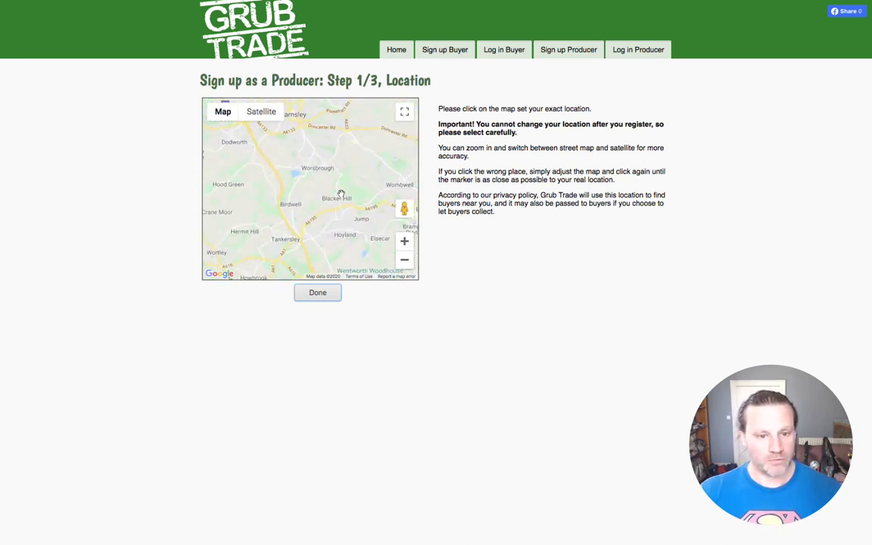
{"action": "scroll", "coordinate": [319, 196], "scroll_direction": "up", "scroll_amount": 1}
{"action": "scroll", "coordinate": [319, 195], "scroll_direction": "up", "scroll_amount": 3}
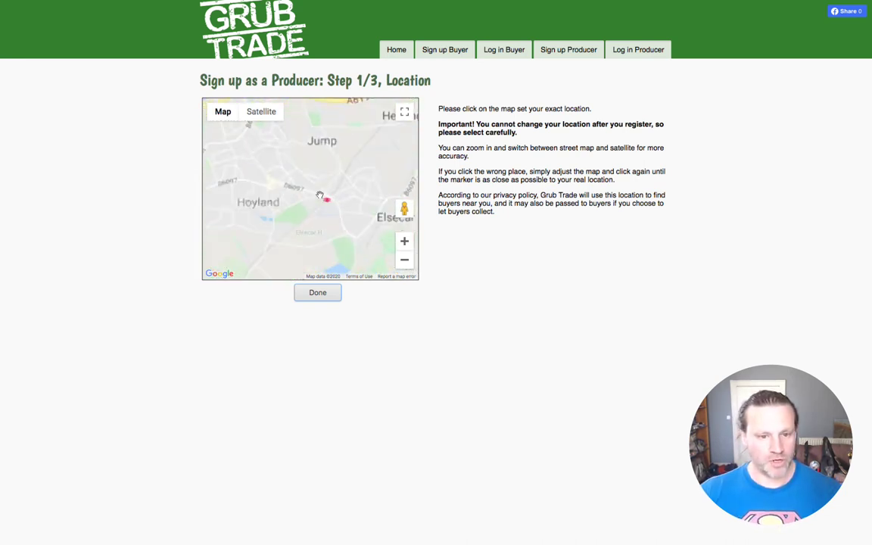
{"action": "scroll", "coordinate": [307, 206], "scroll_direction": "up", "scroll_amount": 2}
{"action": "scroll", "coordinate": [308, 206], "scroll_direction": "up", "scroll_amount": 2}
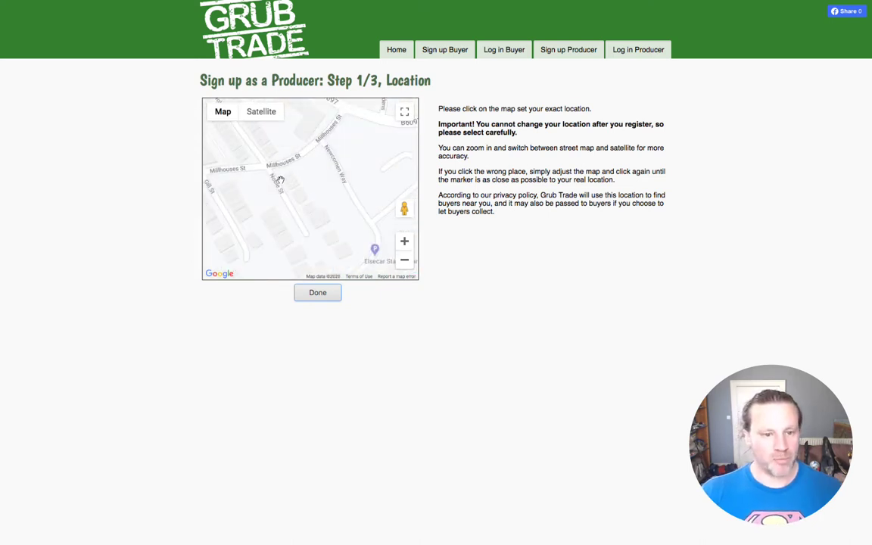
{"action": "left_click", "coordinate": [283, 176]}
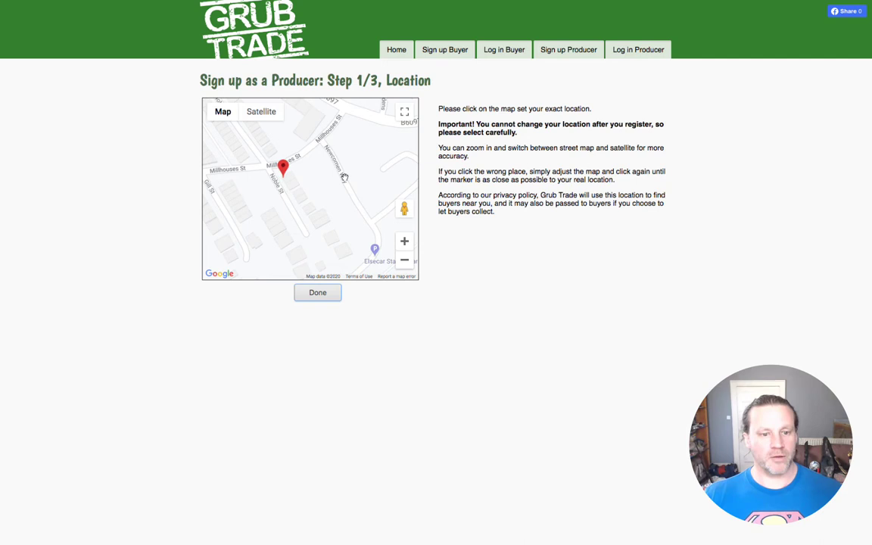
{"action": "left_click", "coordinate": [318, 294]}
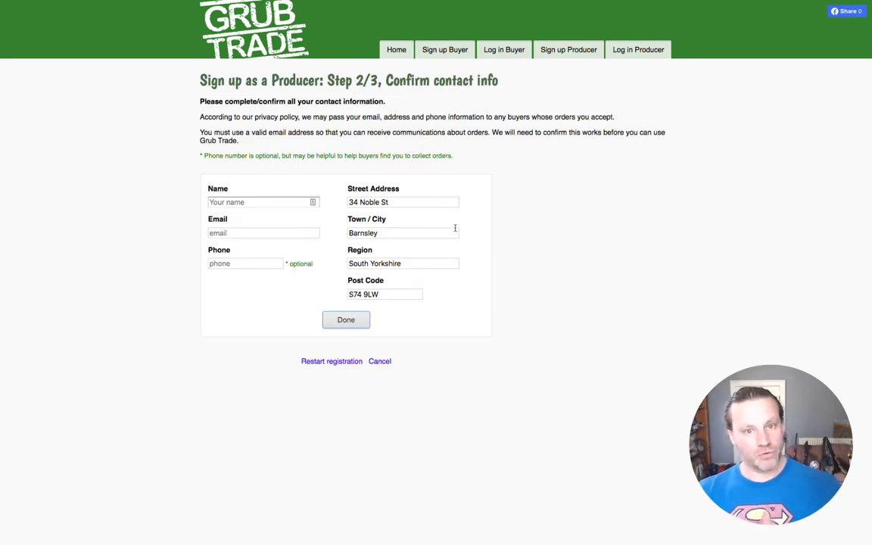
Step: Enter 'Geoff's Farm' as the producer name, fixing the wrongly capitalised 'A'
{"action": "left_click", "coordinate": [253, 202]}
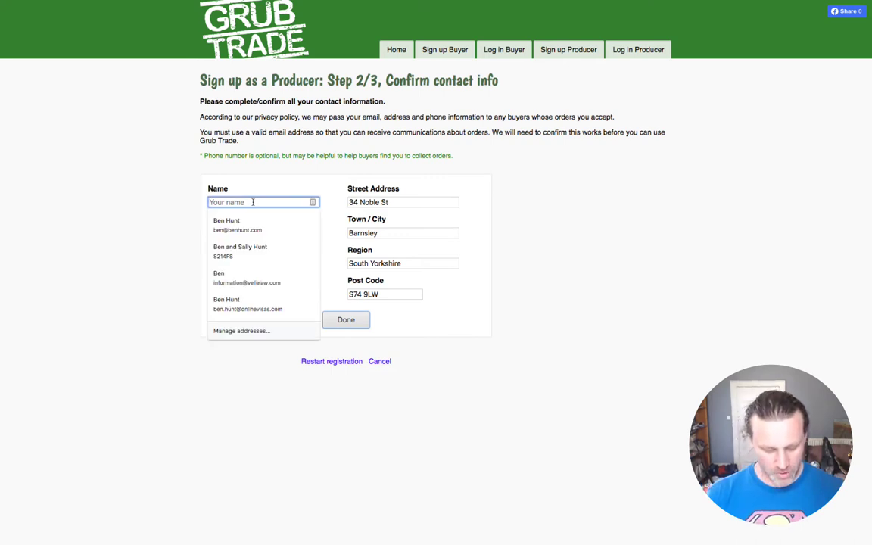
{"action": "type", "text": "Geoff's FArm"}
{"action": "key", "text": "Tab"}
{"action": "key", "text": "shift+Tab"}
{"action": "key", "text": "Right"}
{"action": "key", "text": "Left"}
{"action": "key", "text": "Left"}
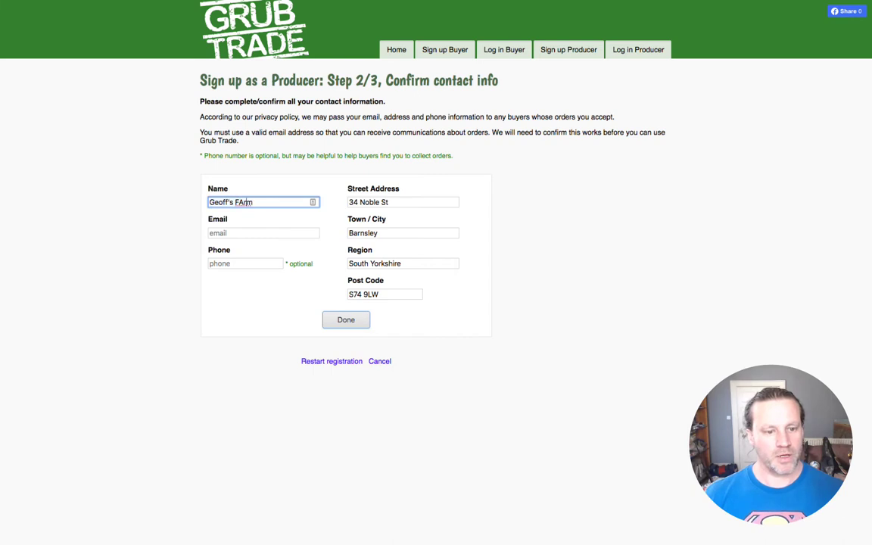
{"action": "key", "text": "BackSpace"}
{"action": "type", "text": "a"}
Step: Fill in the farm's e-mail address, leave Phone blank, and submit the contact details
{"action": "key", "text": "Tab"}
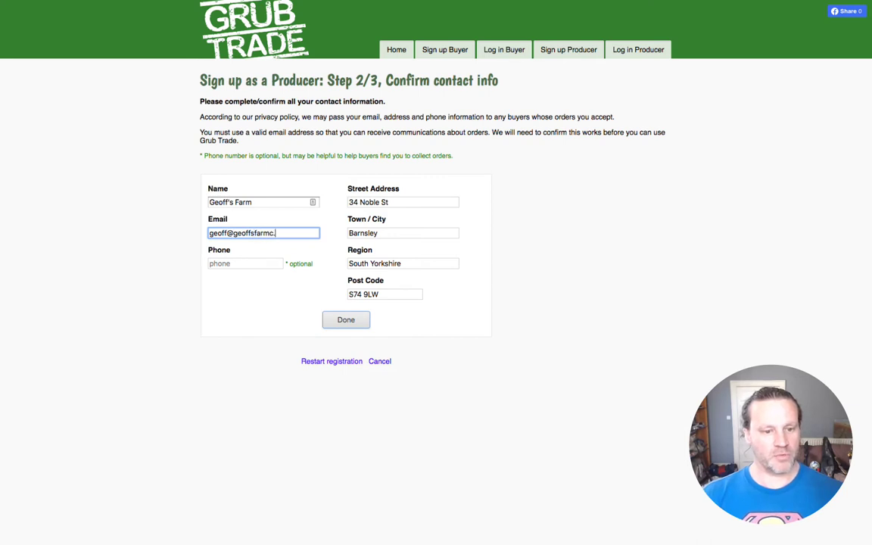
{"action": "key", "text": "Tab"}
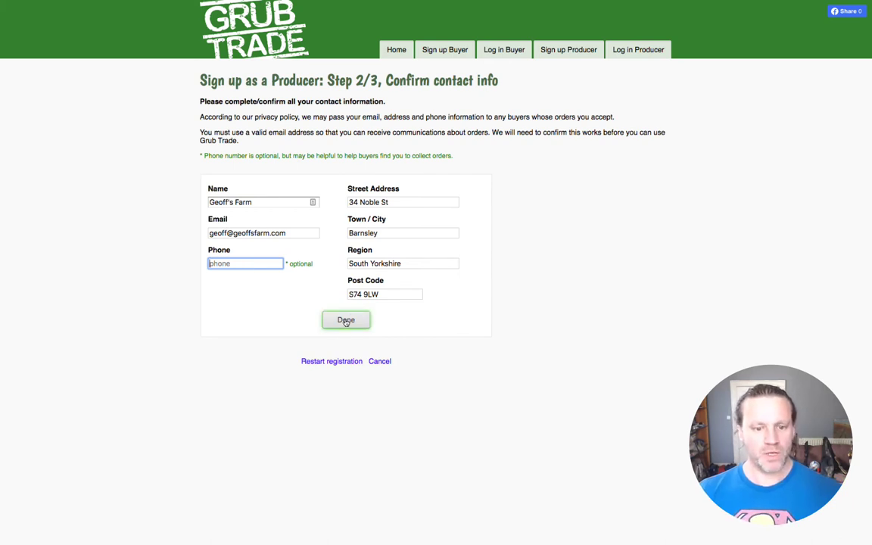
{"action": "left_click", "coordinate": [346, 320]}
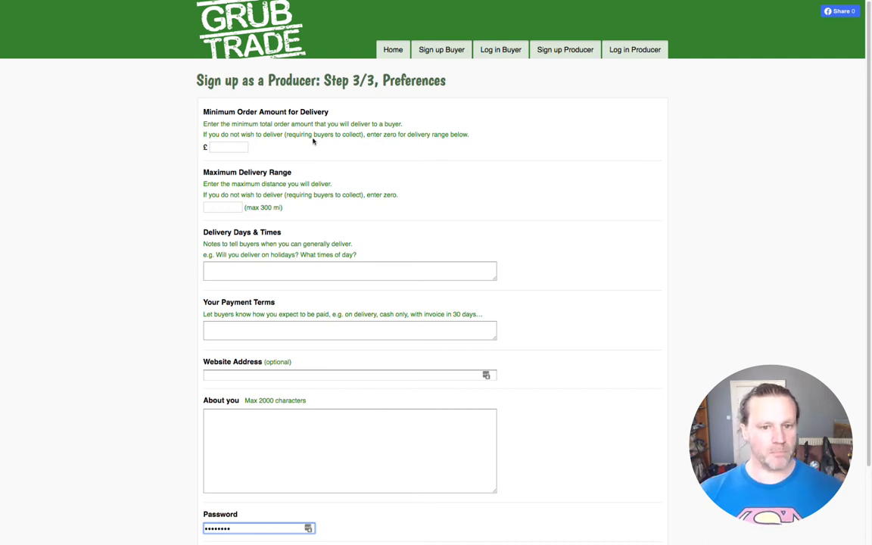
Step: Set the minimum order amount for delivery to £15
{"action": "left_click", "coordinate": [227, 147]}
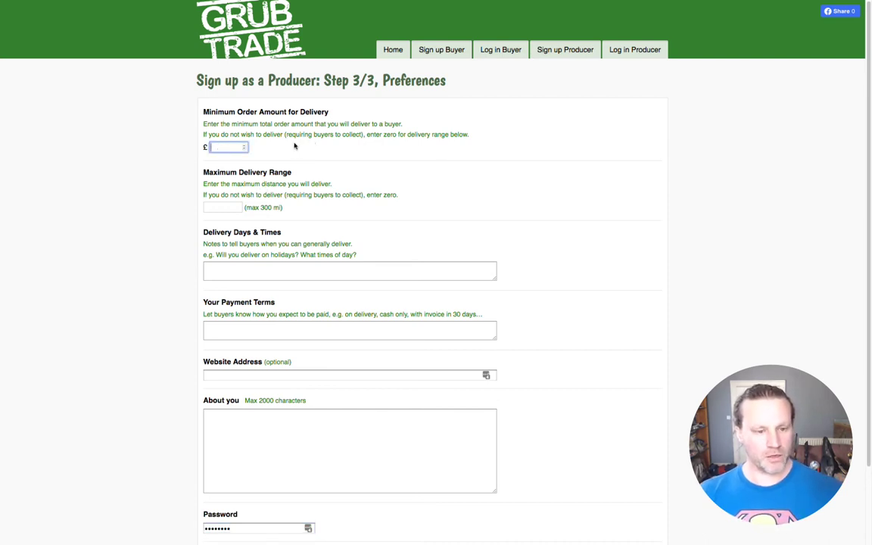
{"action": "type", "text": "0"}
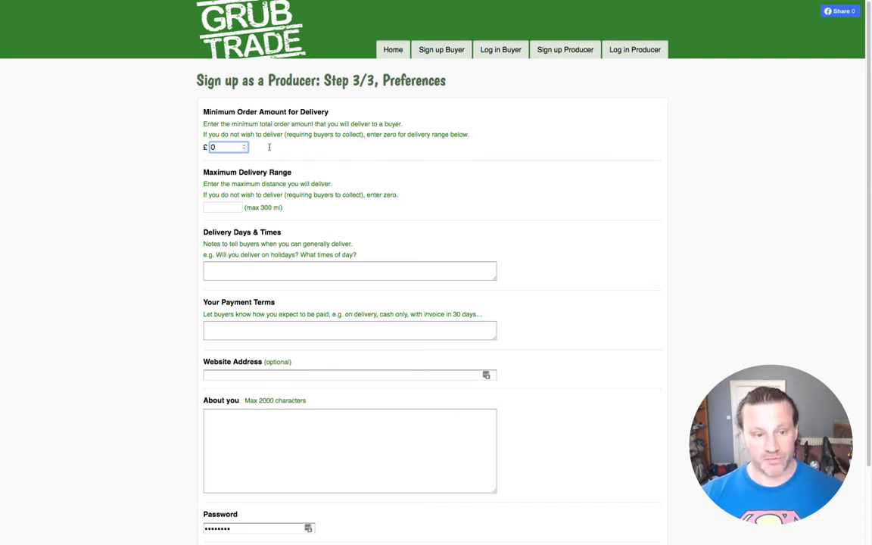
{"action": "type", "text": "15"}
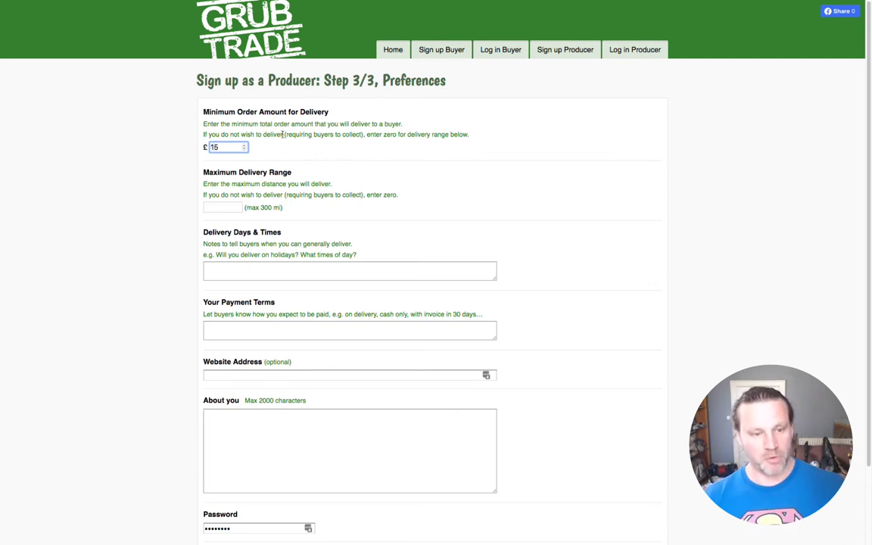
{"action": "left_click", "coordinate": [292, 152]}
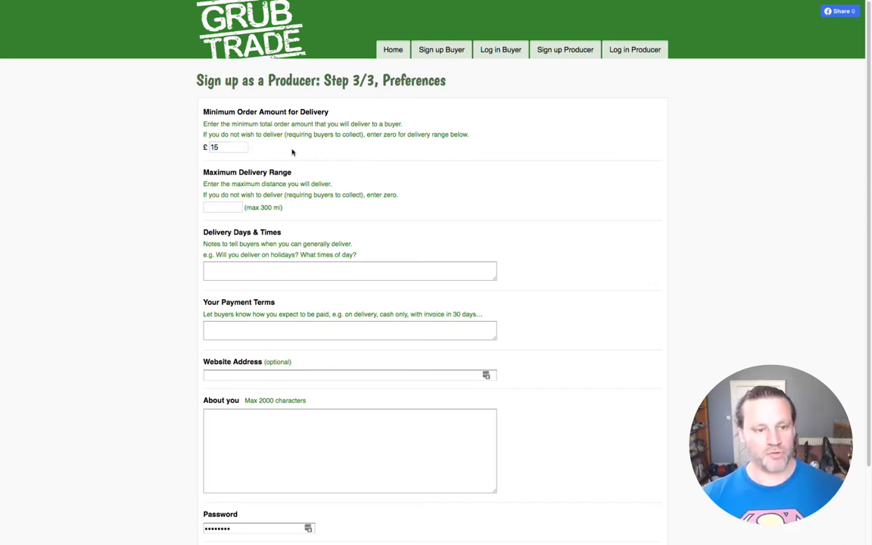
Step: Enter a 10-mile maximum delivery range, passing over the Delivery Days and Payment Terms boxes
{"action": "left_click", "coordinate": [215, 207]}
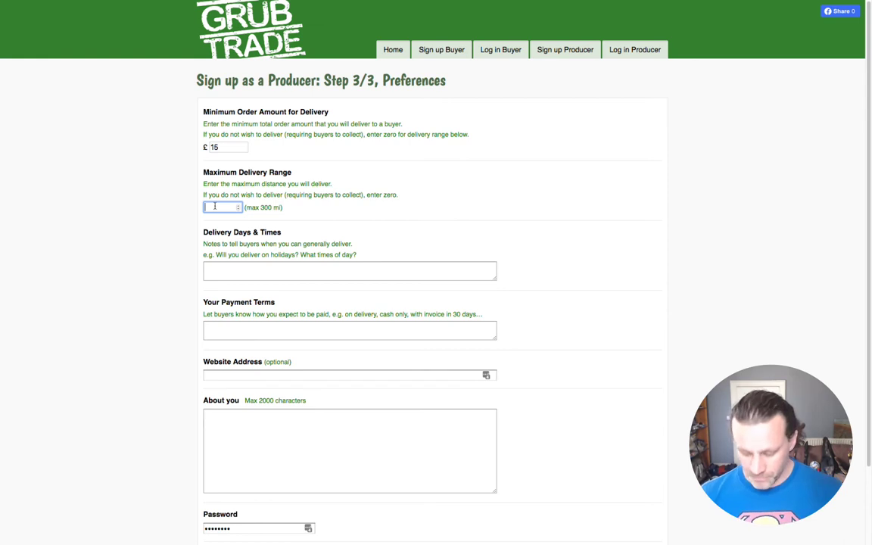
{"action": "type", "text": "10"}
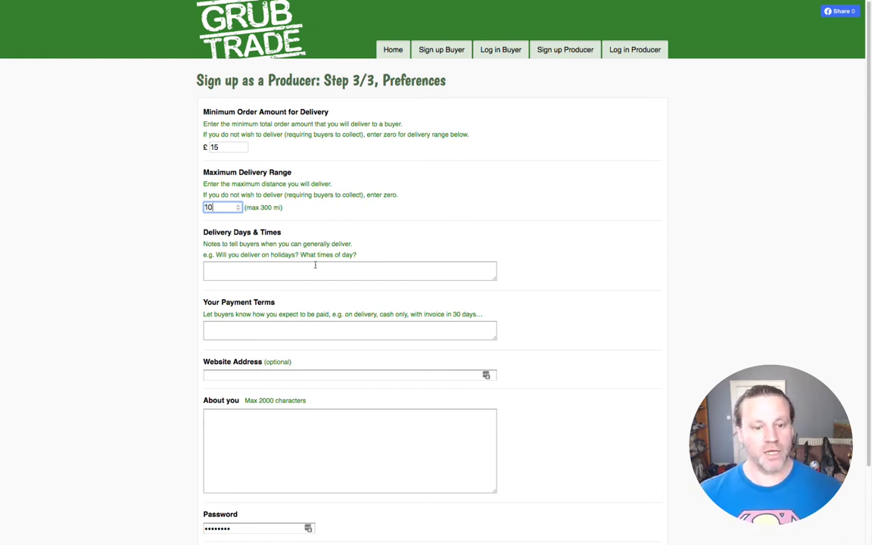
{"action": "left_click", "coordinate": [304, 270]}
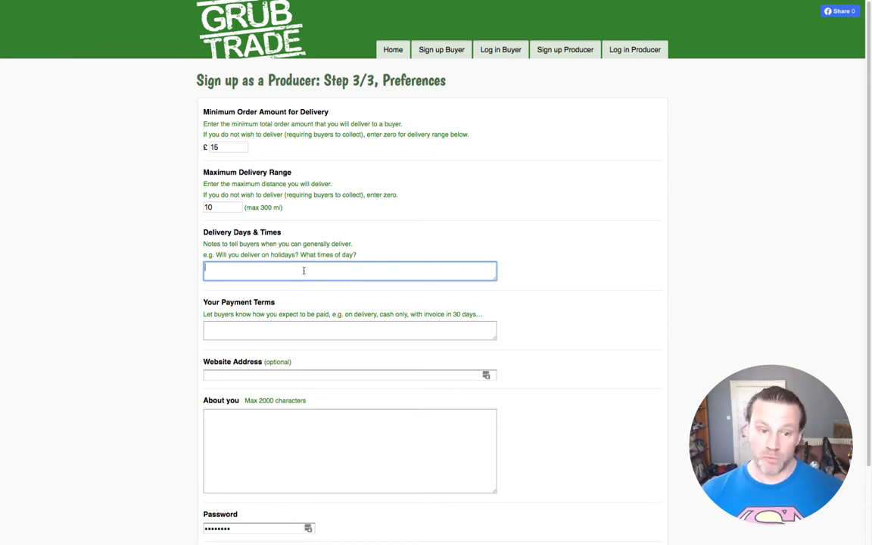
{"action": "left_click", "coordinate": [253, 324]}
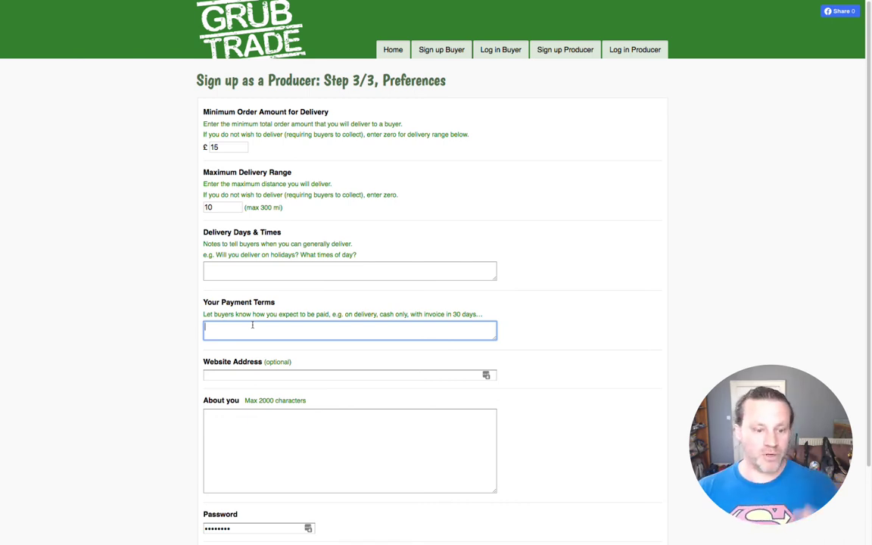
{"action": "left_click", "coordinate": [285, 376]}
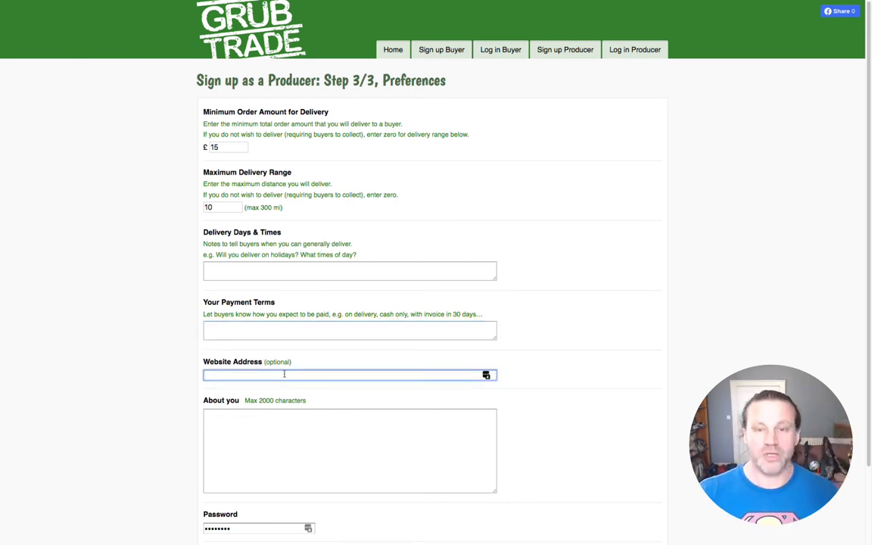
Step: Re-enter the account password in the password field
{"action": "scroll", "coordinate": [287, 370], "scroll_direction": "down", "scroll_amount": 2}
{"action": "left_click", "coordinate": [284, 349]}
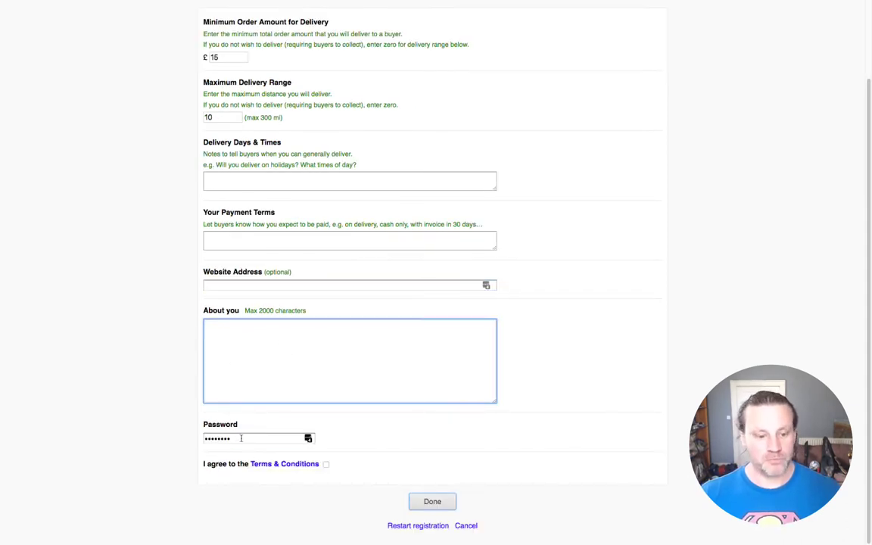
{"action": "key", "text": "Tab"}
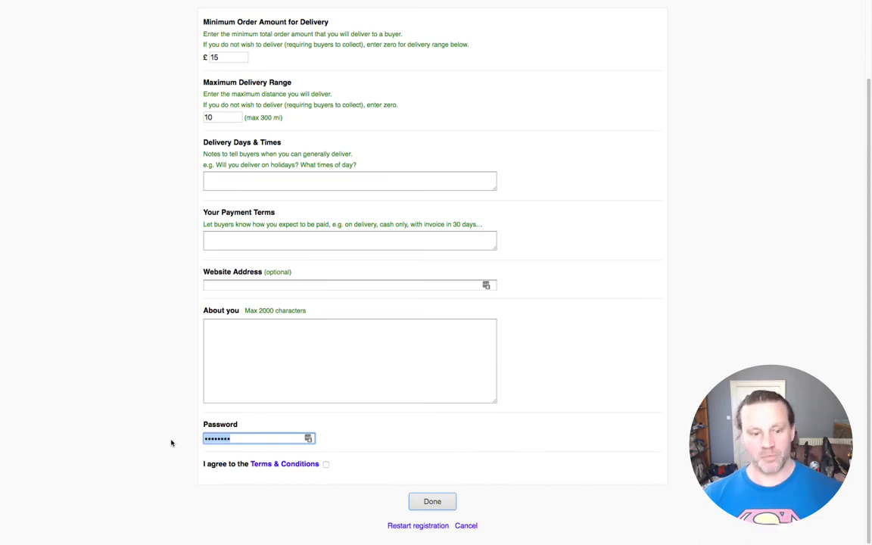
{"action": "type", "text": "••••••••"}
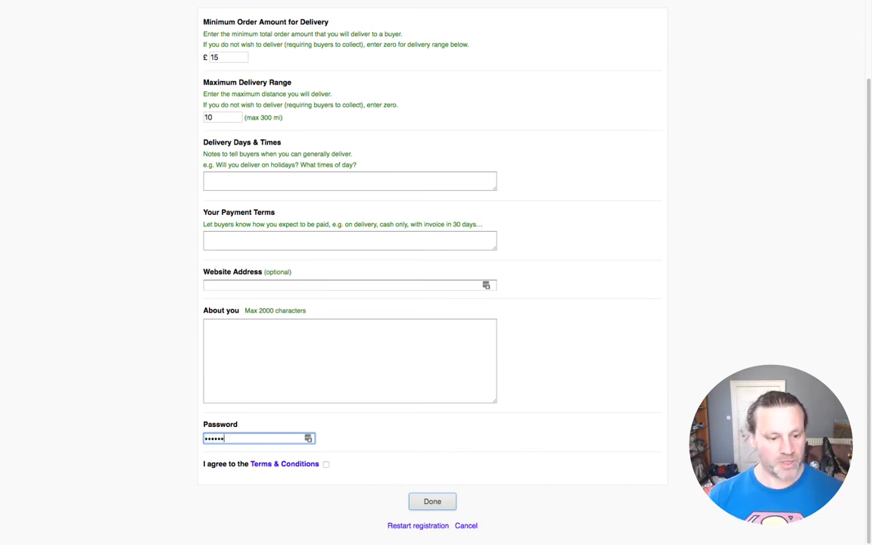
Step: Accept the Terms & Conditions, submit the registration, and dismiss the LastPass save prompt
{"action": "left_click", "coordinate": [325, 464]}
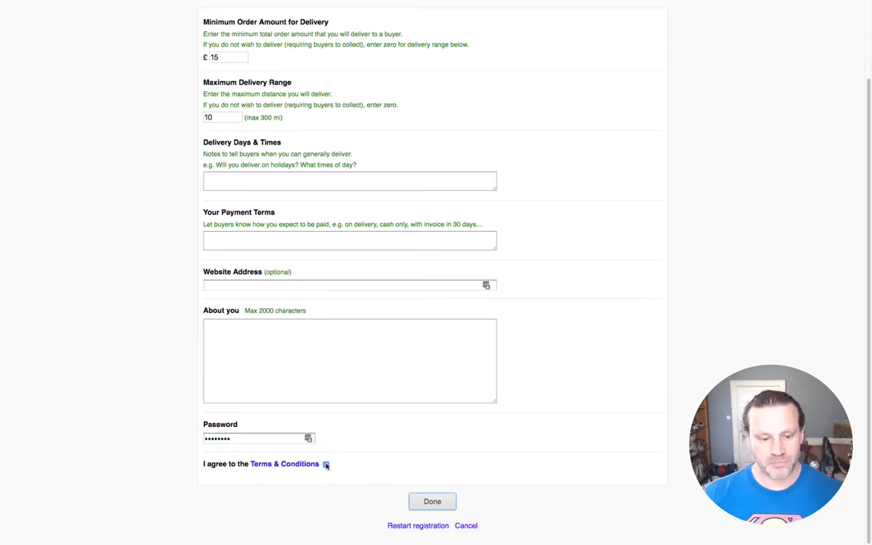
{"action": "left_click", "coordinate": [432, 503]}
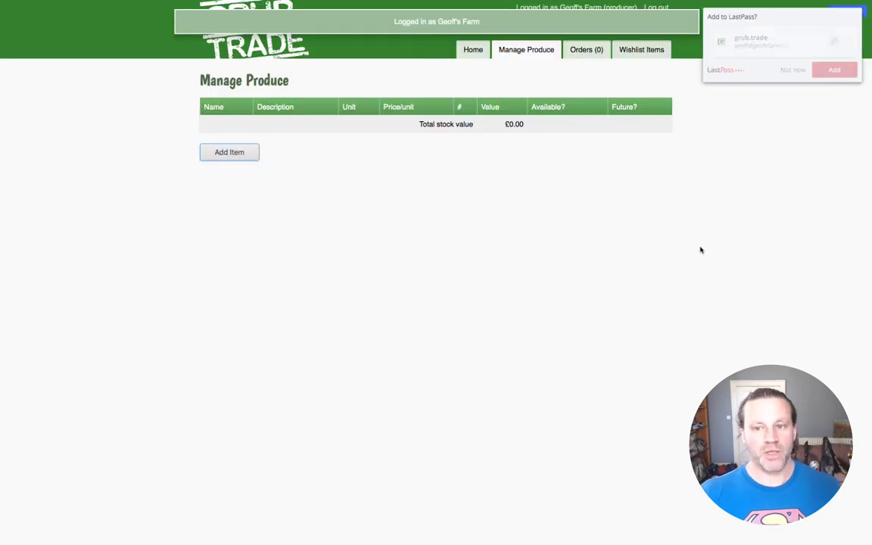
{"action": "left_click", "coordinate": [789, 70]}
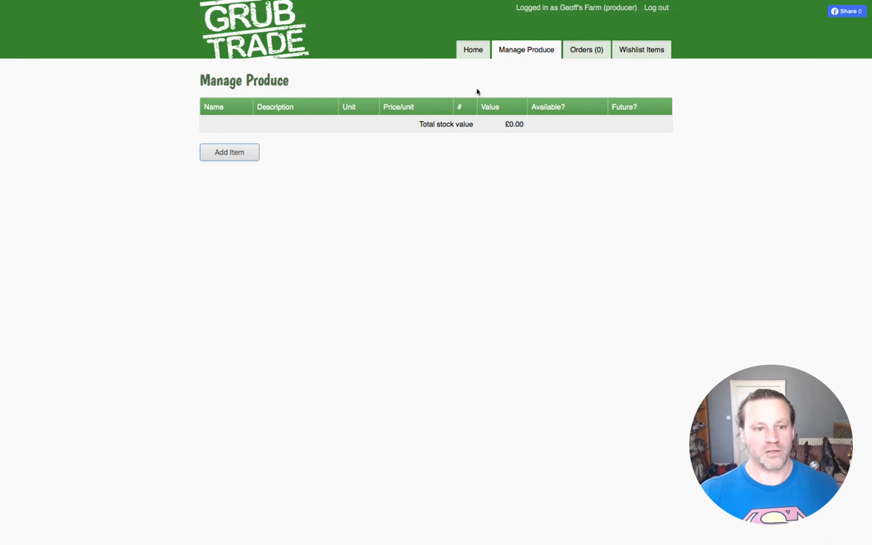
{"action": "left_click", "coordinate": [229, 152]}
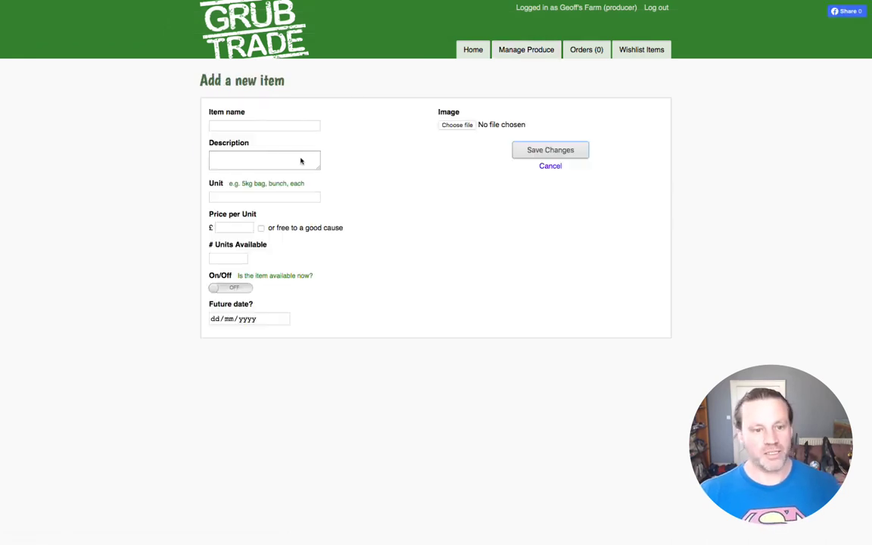
{"action": "left_click", "coordinate": [259, 126]}
{"action": "left_click", "coordinate": [368, 142]}
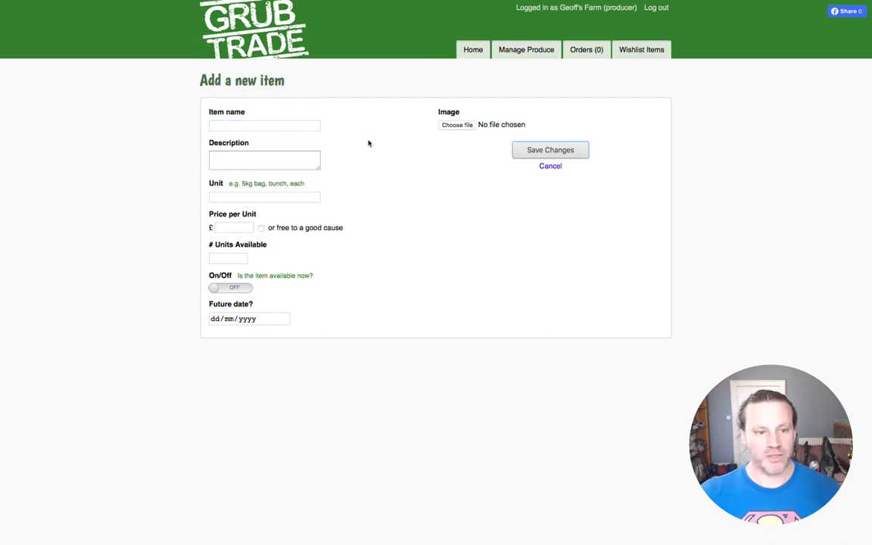
{"action": "left_click", "coordinate": [254, 157]}
{"action": "left_click", "coordinate": [253, 197]}
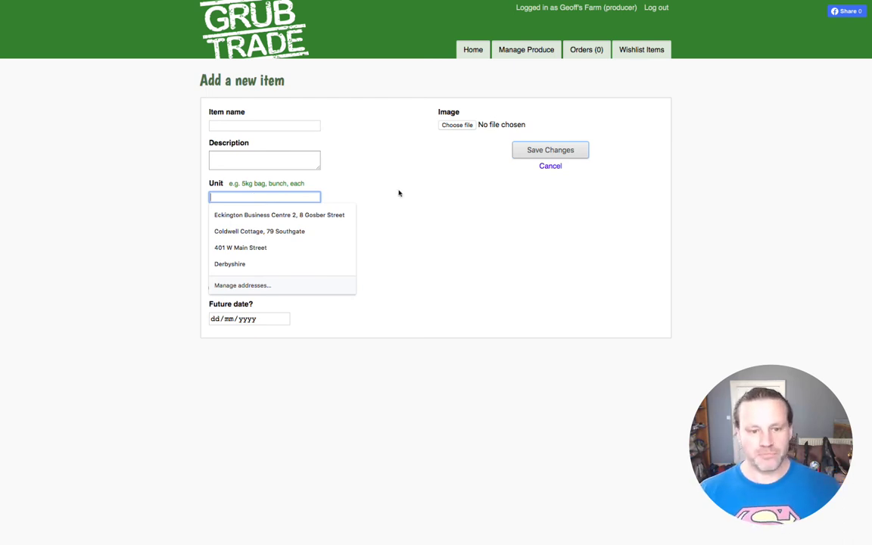
{"action": "left_click", "coordinate": [239, 117]}
{"action": "left_click", "coordinate": [250, 123]}
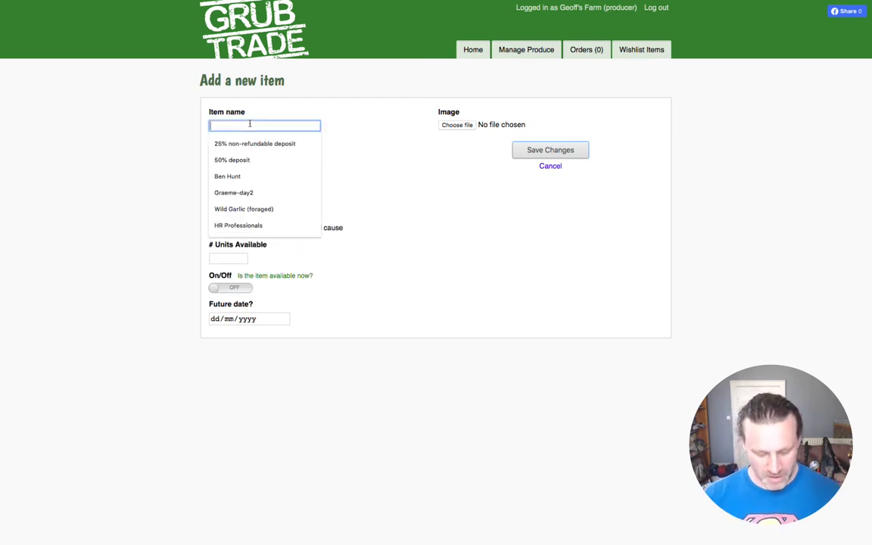
{"action": "type", "text": "Broc"}
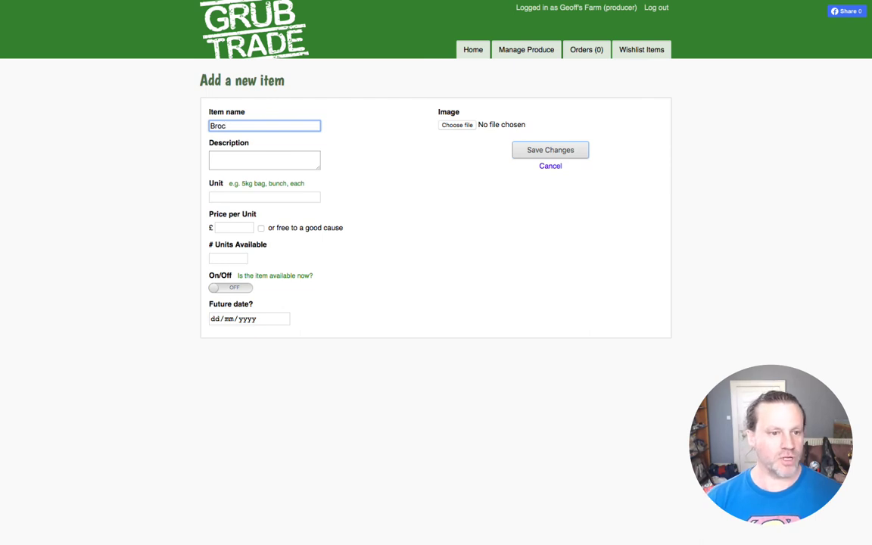
{"action": "type", "text": "coli"}
{"action": "key", "text": "Tab"}
{"action": "key", "text": "Tab"}
{"action": "type", "text": "bunch"}
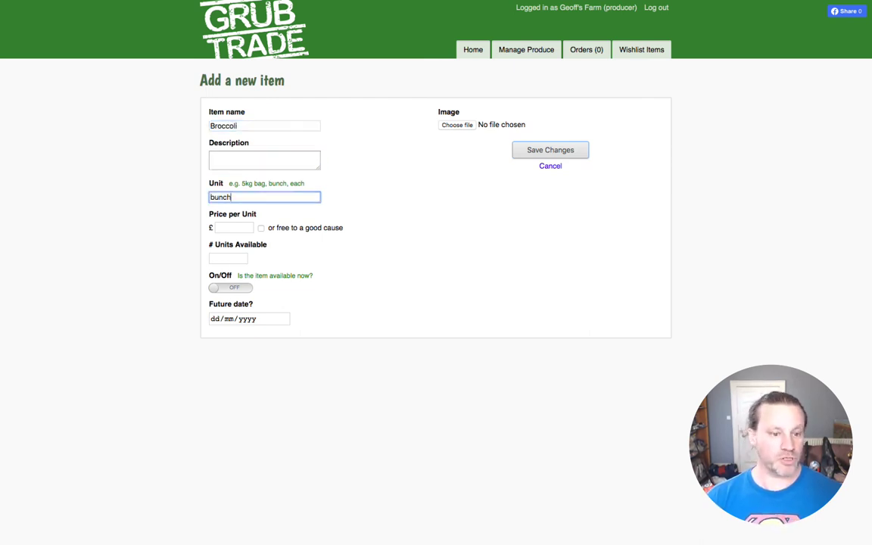
{"action": "left_click", "coordinate": [238, 229]}
{"action": "type", "text": "60"}
{"action": "type", "text": "0."}
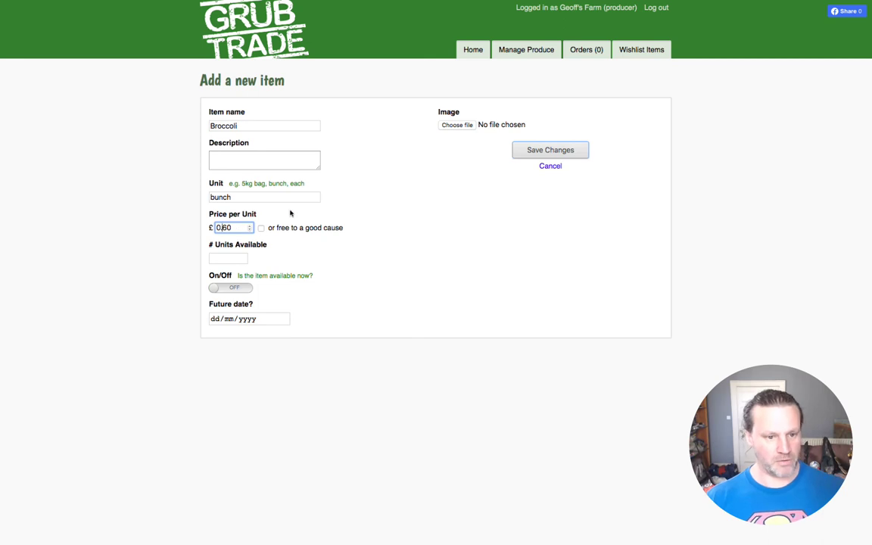
{"action": "left_click", "coordinate": [231, 259]}
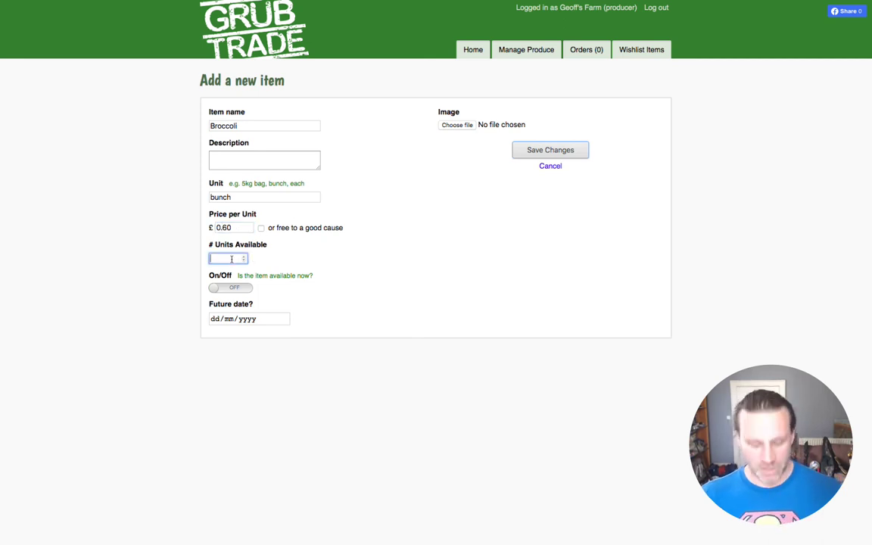
{"action": "type", "text": "35"}
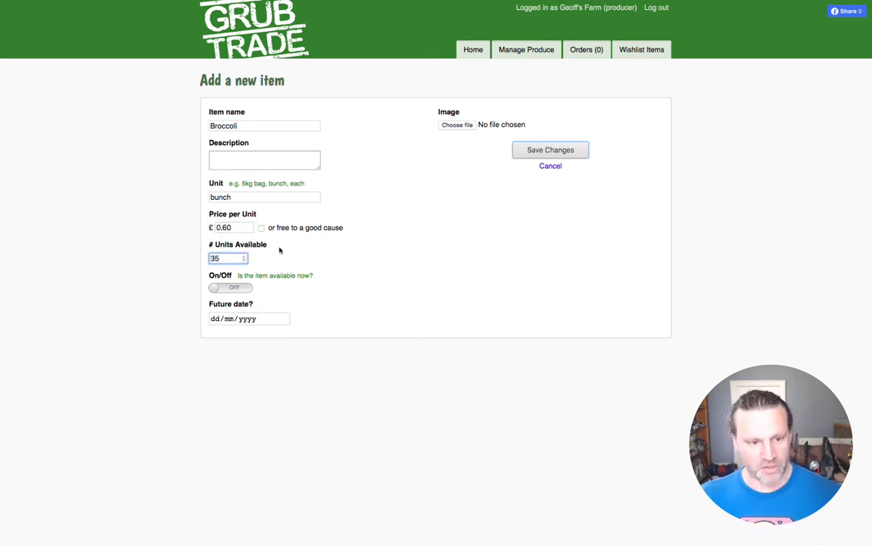
{"action": "left_click", "coordinate": [234, 288]}
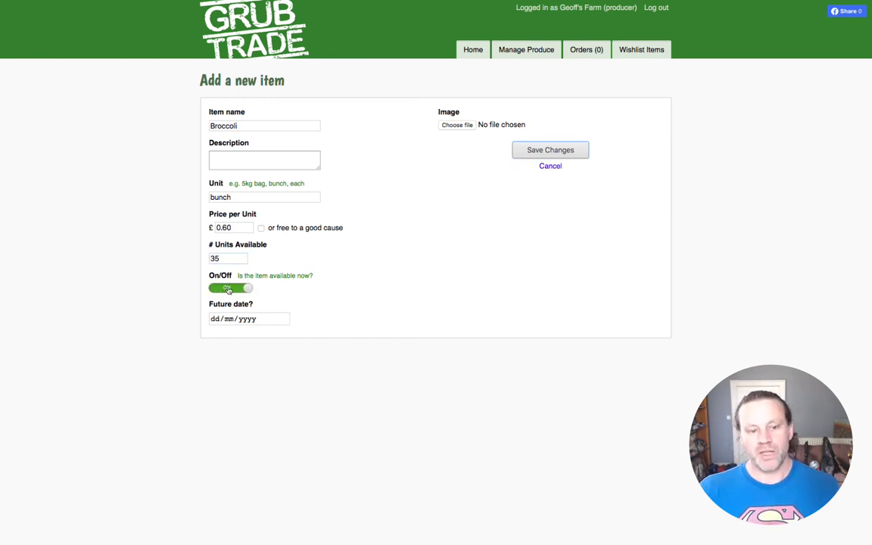
{"action": "left_click", "coordinate": [229, 288]}
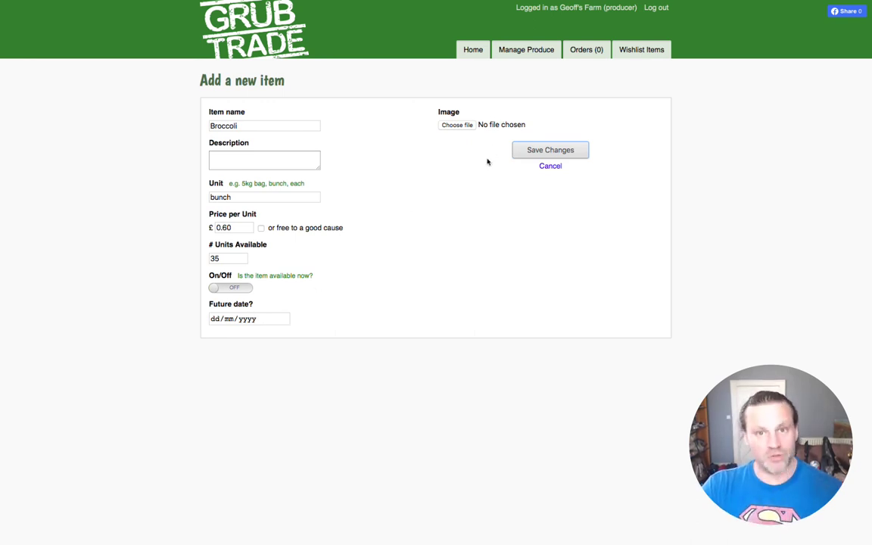
{"action": "left_click", "coordinate": [462, 126]}
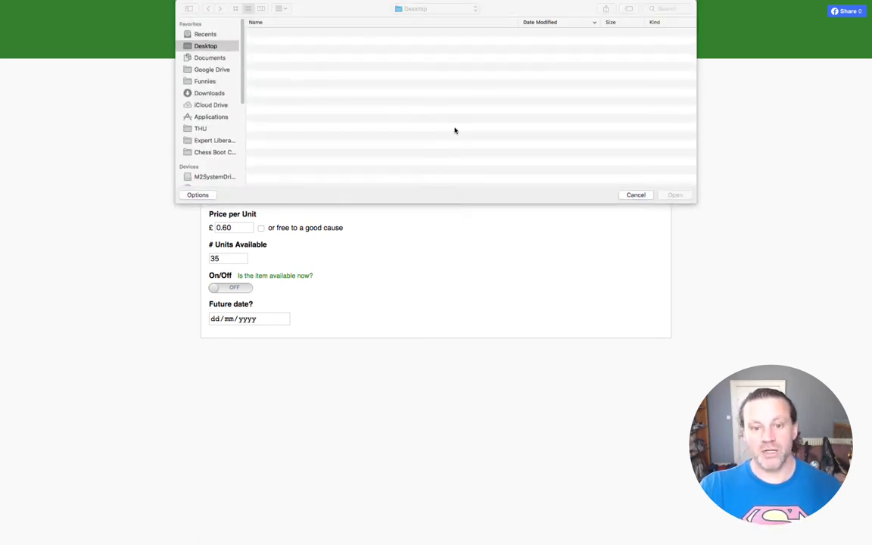
{"action": "left_click", "coordinate": [636, 195]}
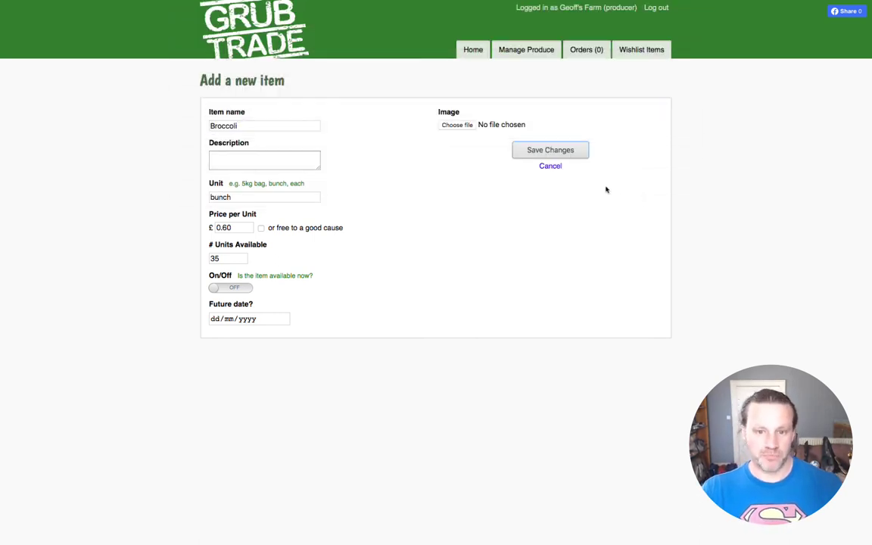
{"action": "left_click", "coordinate": [549, 166]}
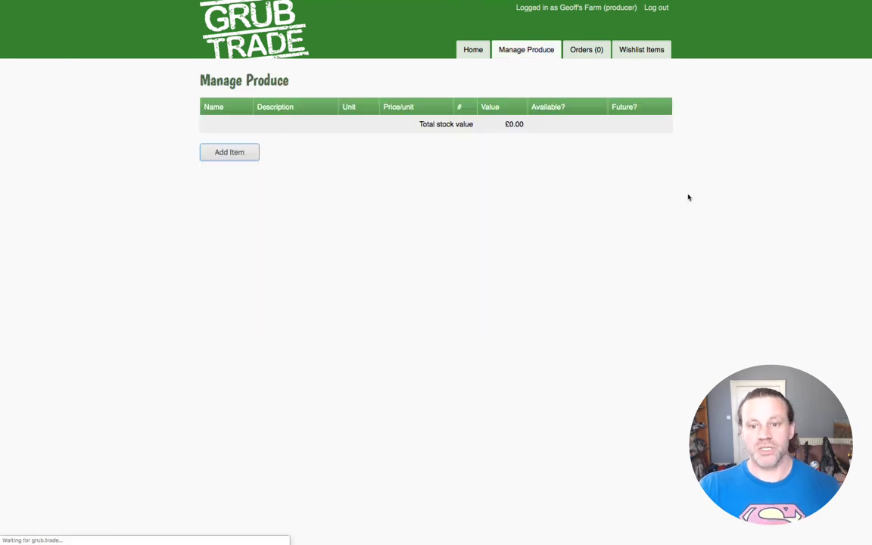